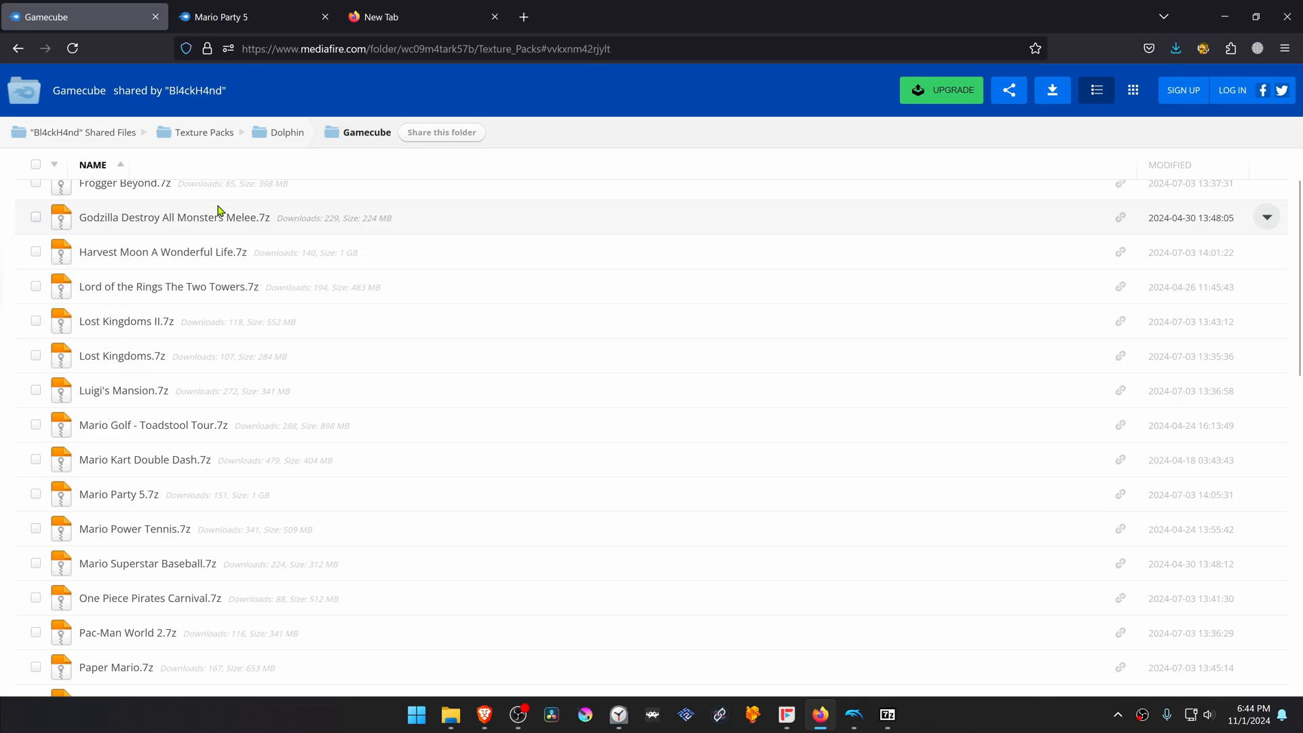
{"action": "scroll", "coordinate": [295, 315], "scroll_direction": "down", "scroll_amount": 2}
{"action": "scroll", "coordinate": [296, 306], "scroll_direction": "down", "scroll_amount": 2}
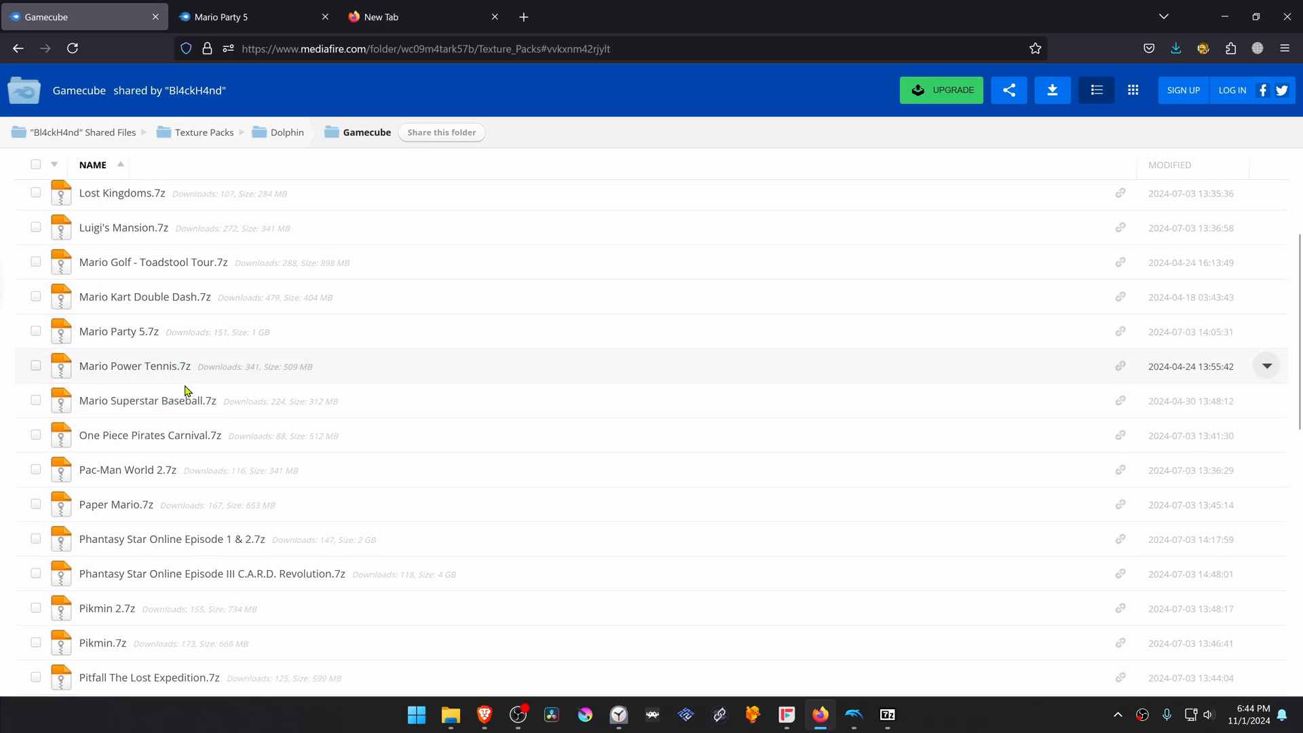
{"action": "scroll", "coordinate": [183, 337], "scroll_direction": "down", "scroll_amount": 1}
Step: Switch to the Mario Party 5 MediaFire page to download its .7z archive
{"action": "left_click", "coordinate": [256, 12]}
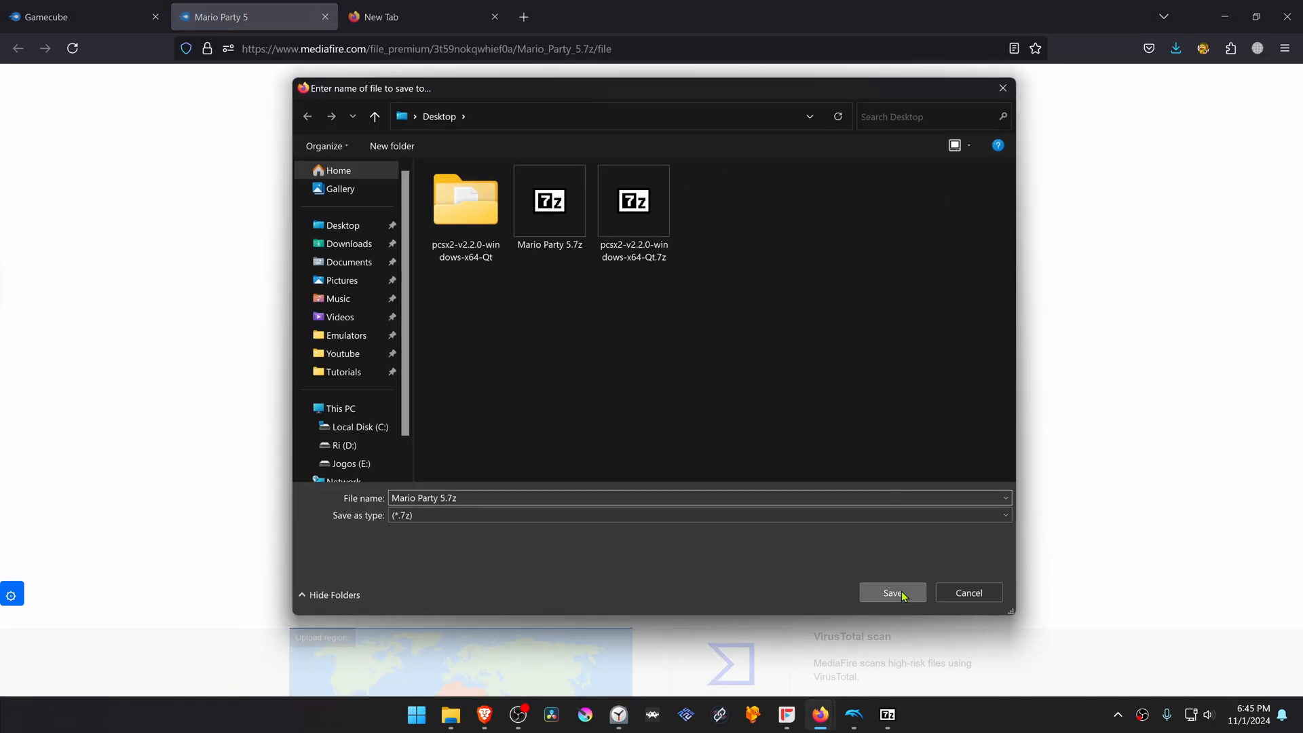
Step: Save Mario Party 5.7z to the Desktop and extract it with 7-Zip into a 'Mario Party 5' folder
{"action": "left_click", "coordinate": [693, 359]}
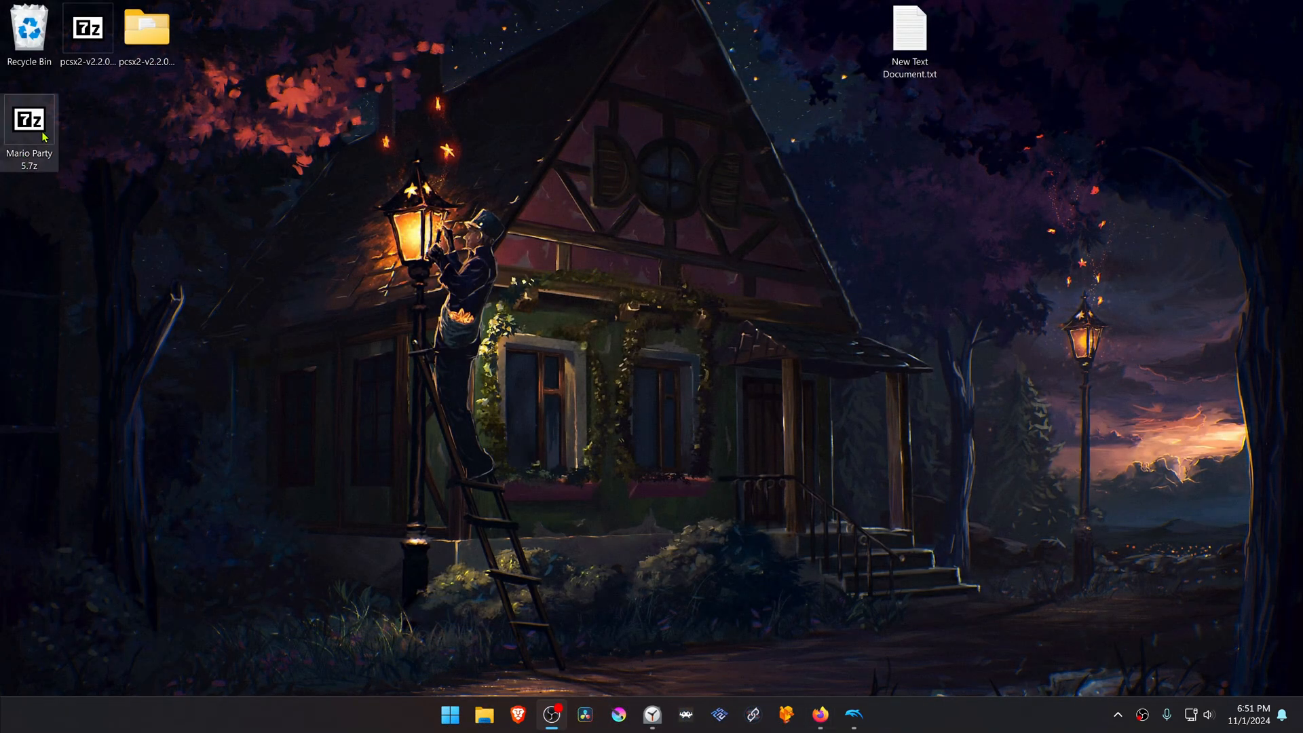
{"action": "left_click_drag", "start_coordinate": [43, 135], "coordinate": [102, 220]}
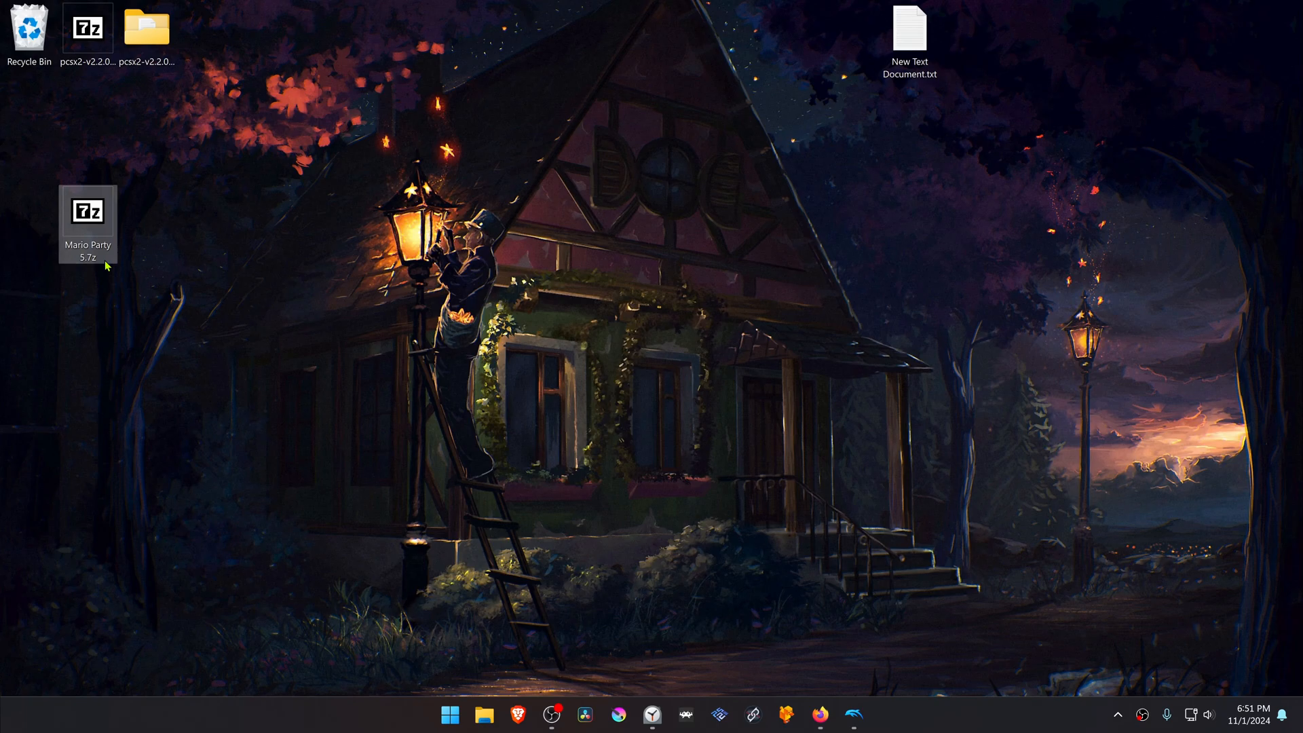
{"action": "right_click", "coordinate": [91, 218]}
{"action": "mouse_move", "coordinate": [127, 282]}
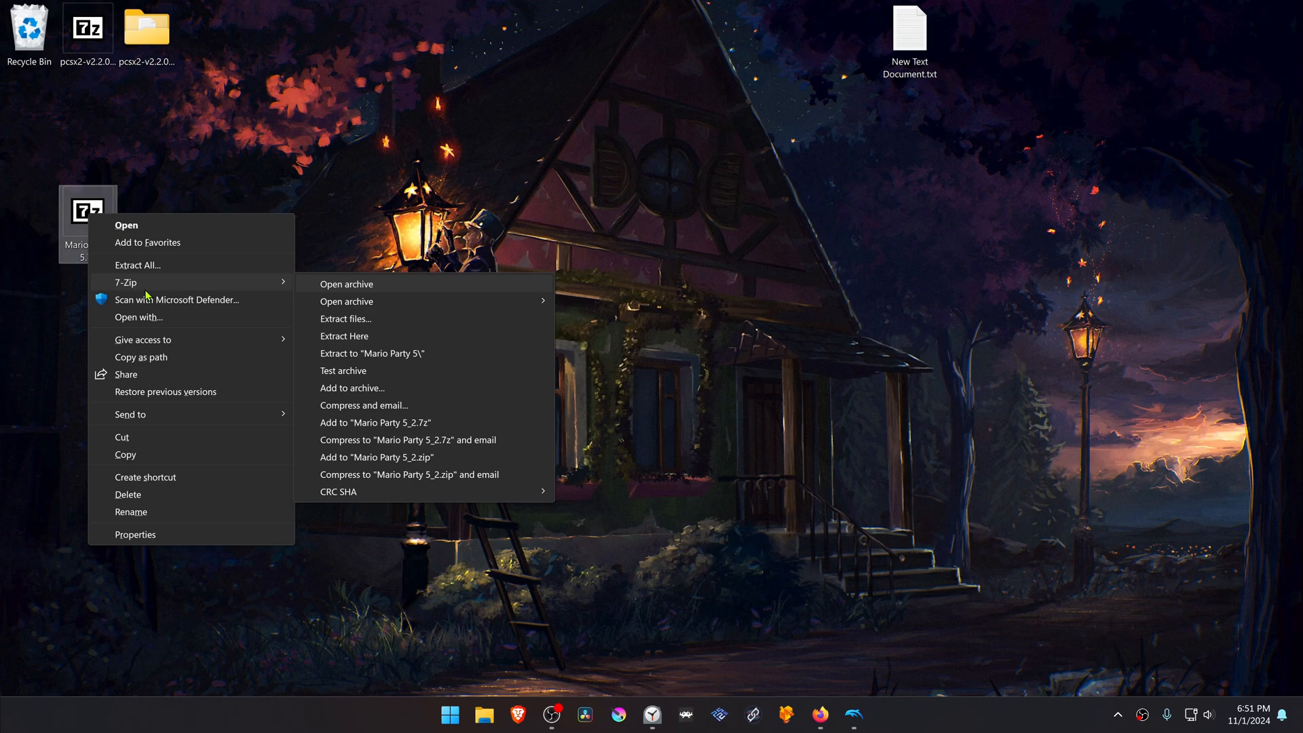
{"action": "left_click", "coordinate": [395, 339]}
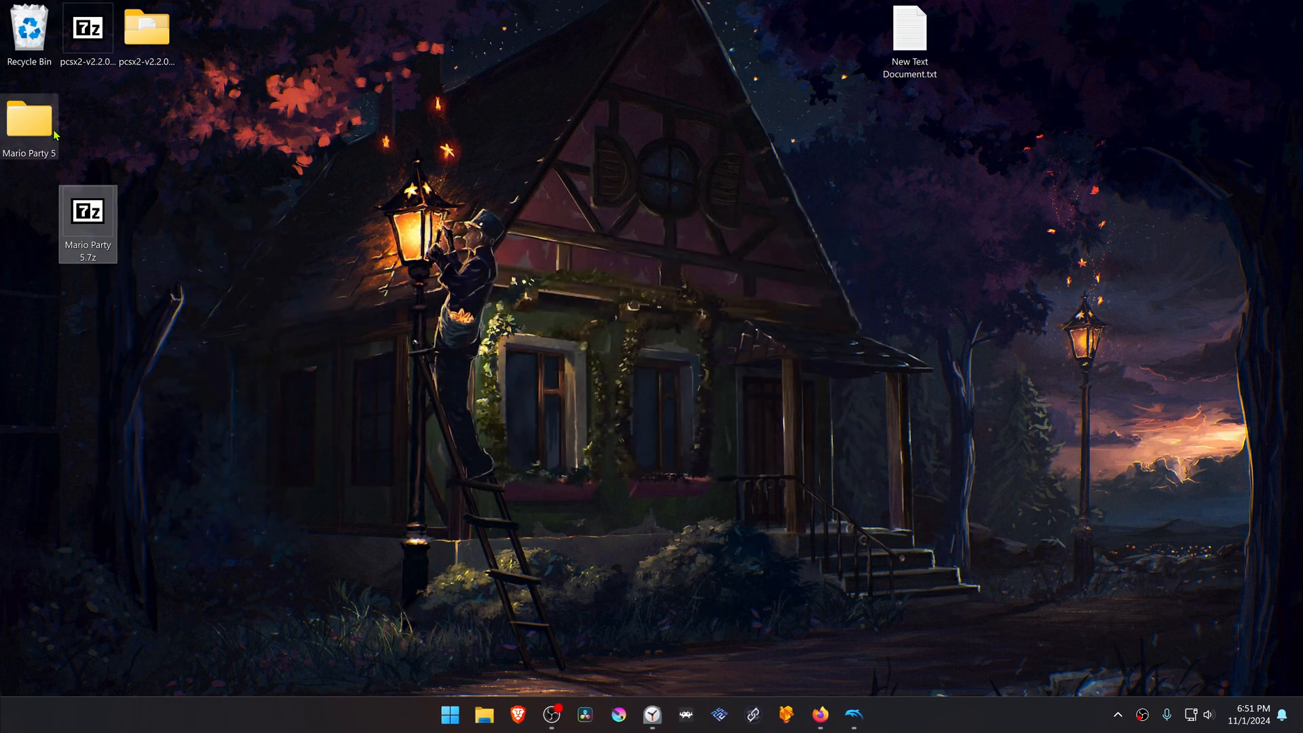
Step: Cut the GP5E01 folder from the extracted Mario Party 5 folder
{"action": "double_click", "coordinate": [30, 121]}
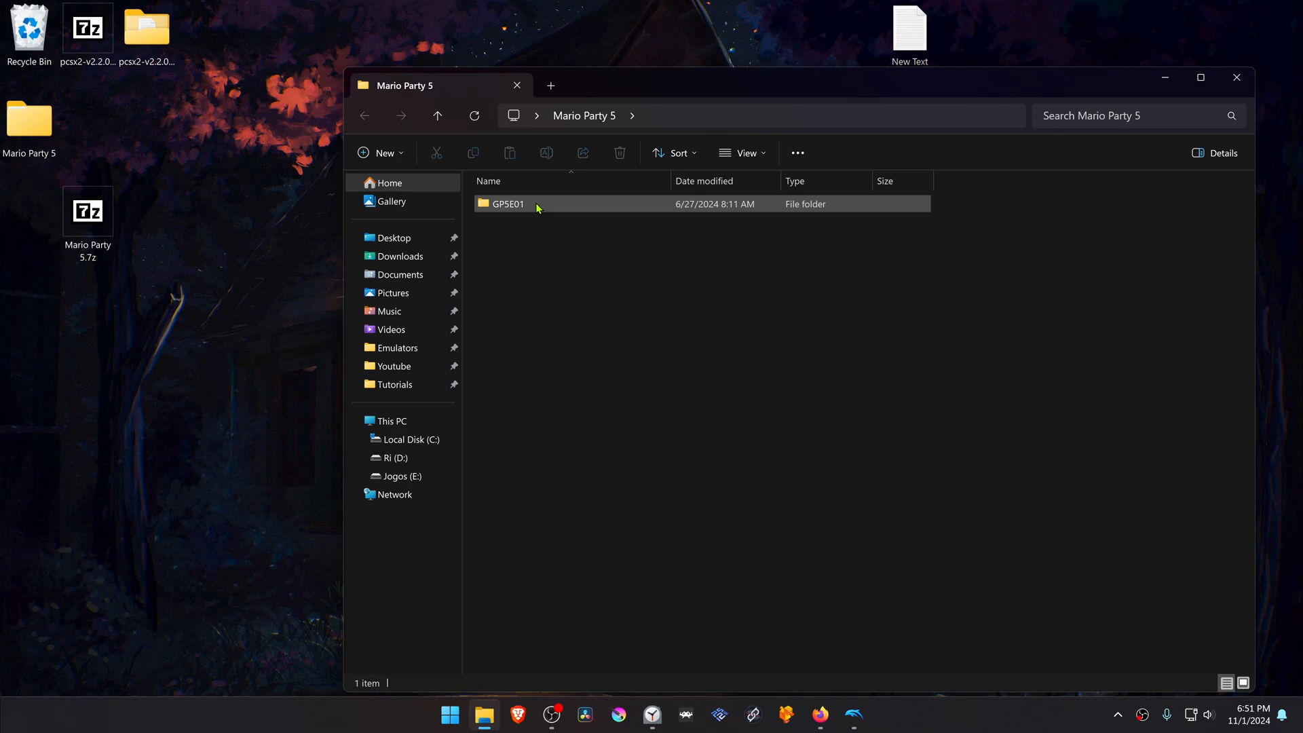
{"action": "right_click", "coordinate": [518, 209]}
{"action": "left_click", "coordinate": [534, 224]}
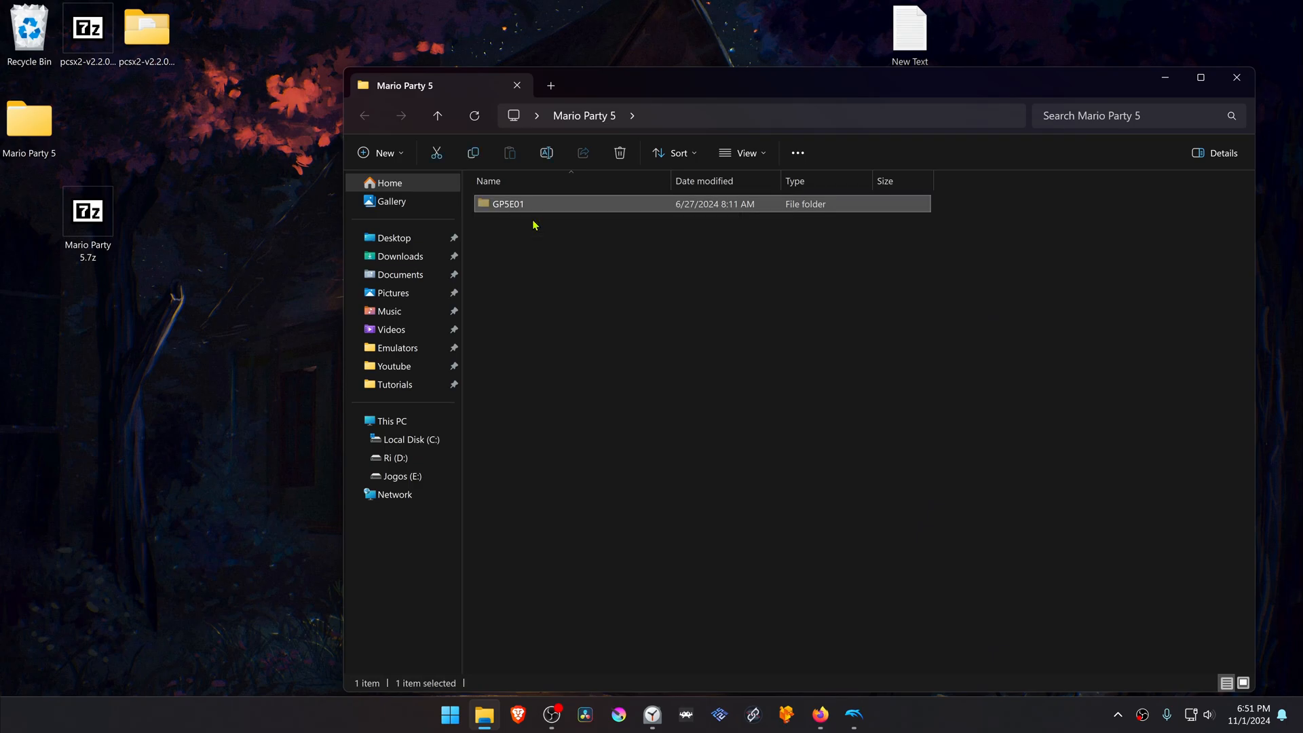
{"action": "left_click", "coordinate": [1237, 78]}
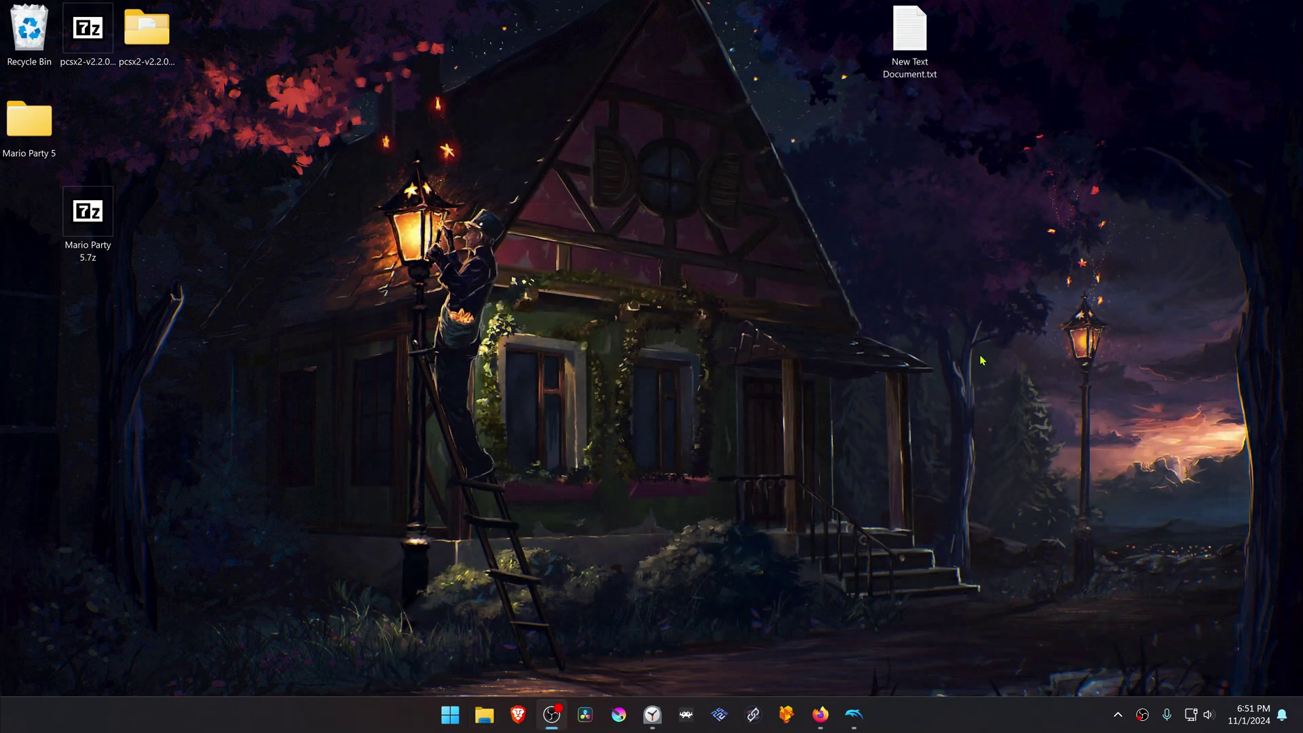
{"action": "left_click", "coordinate": [855, 715]}
Step: Paste GP5E01 into Dolphin's User/Load/Textures folder via Open User Folder
{"action": "left_click", "coordinate": [502, 106]}
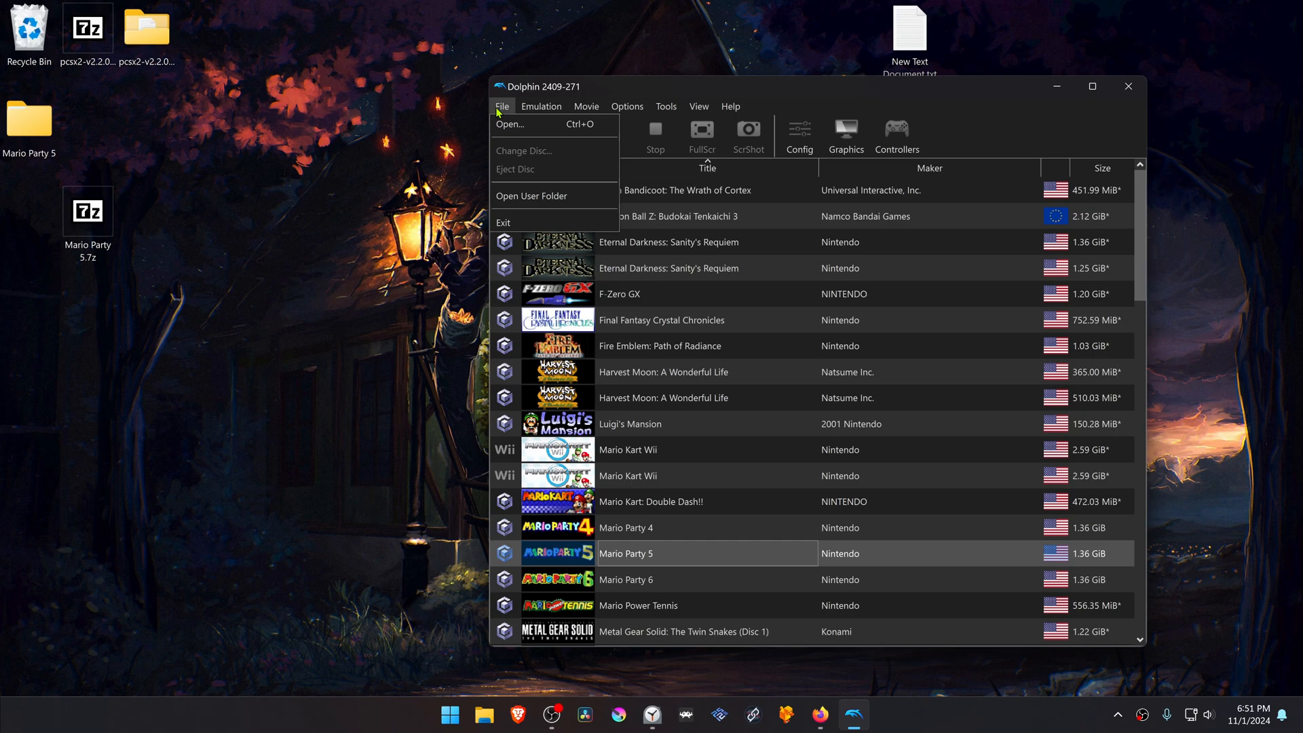
{"action": "left_click", "coordinate": [566, 199]}
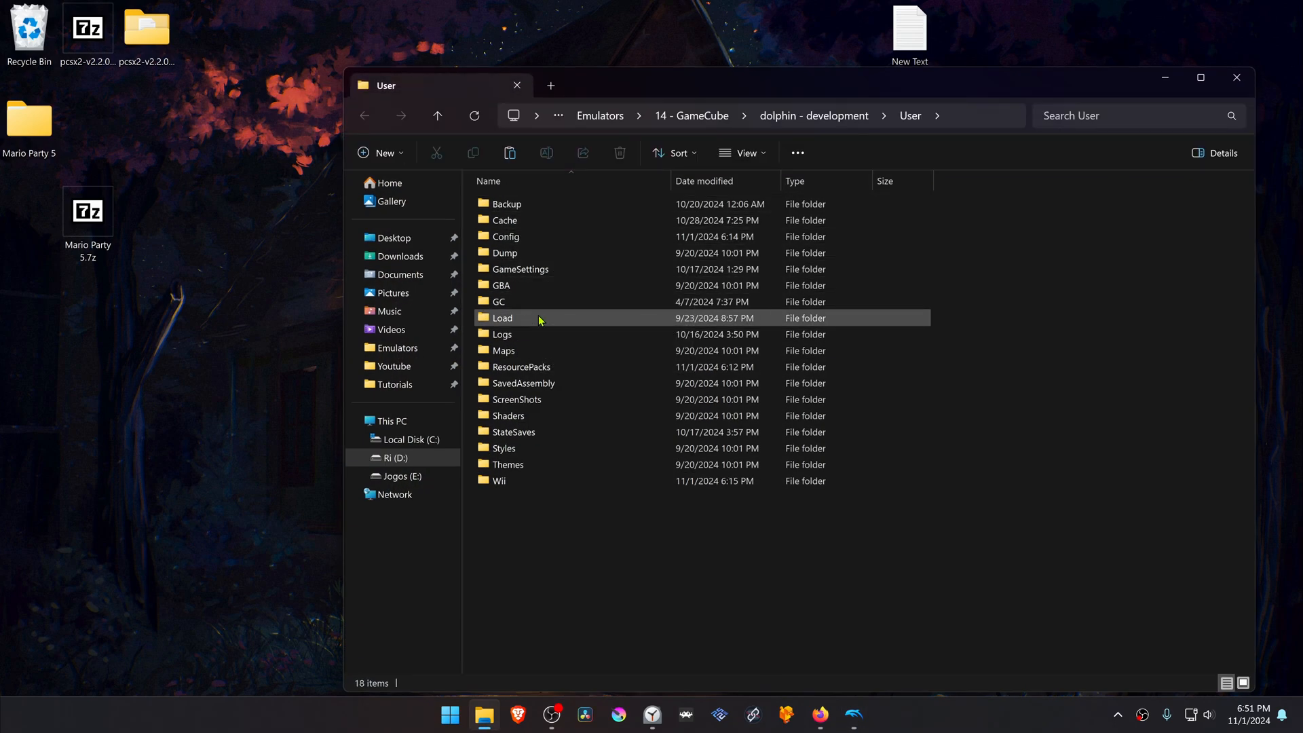
{"action": "double_click", "coordinate": [504, 318]}
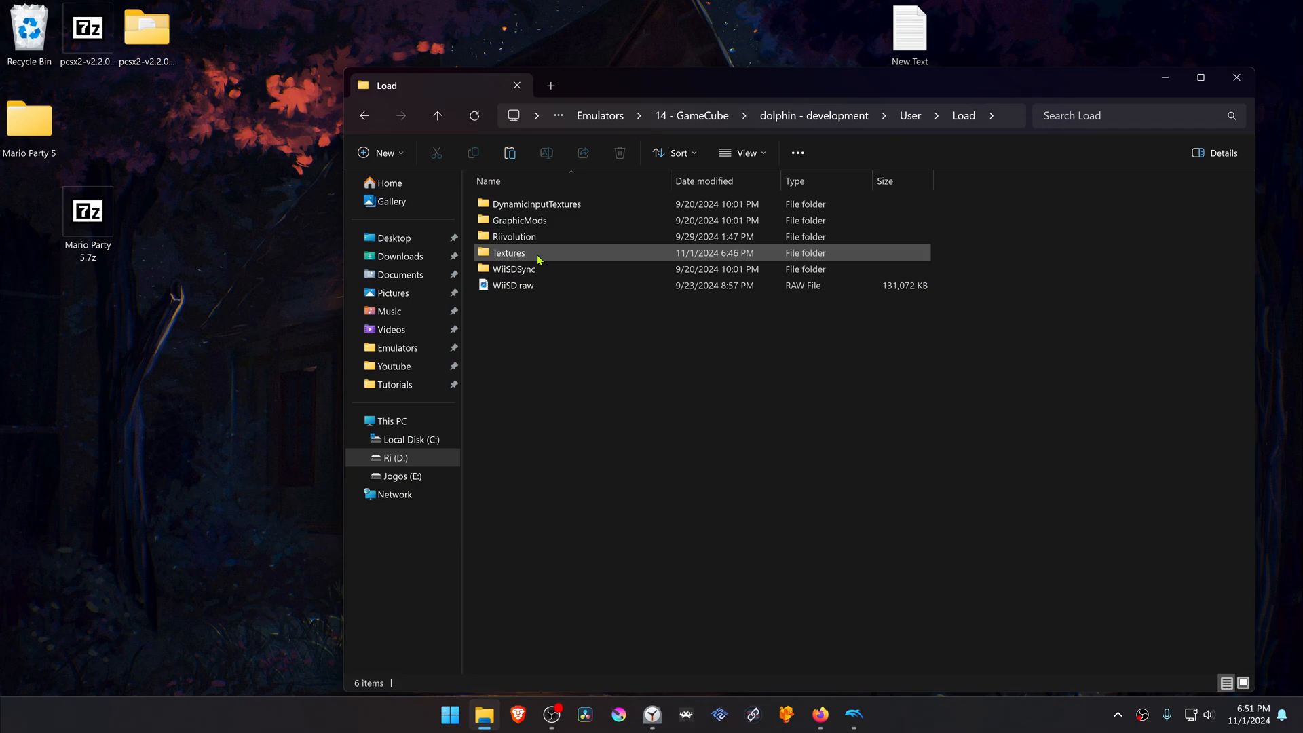
{"action": "double_click", "coordinate": [539, 260]}
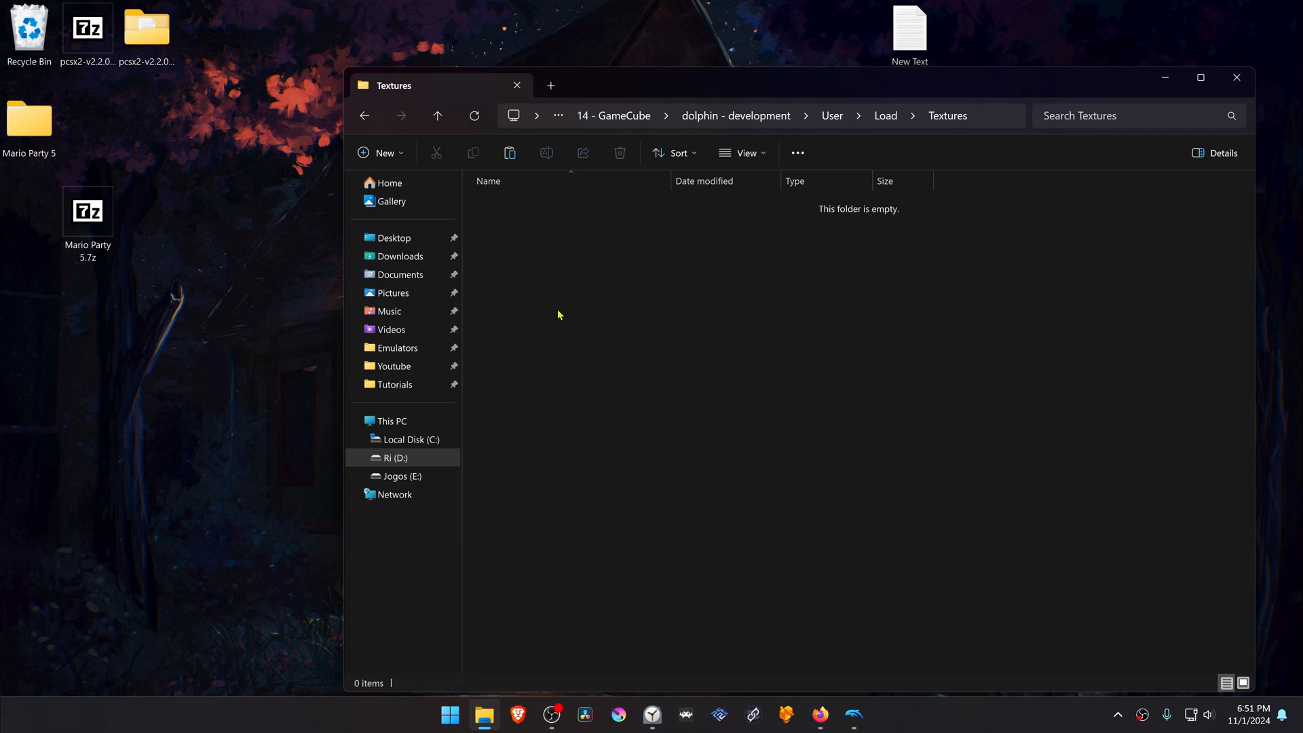
{"action": "key", "text": "ctrl+v"}
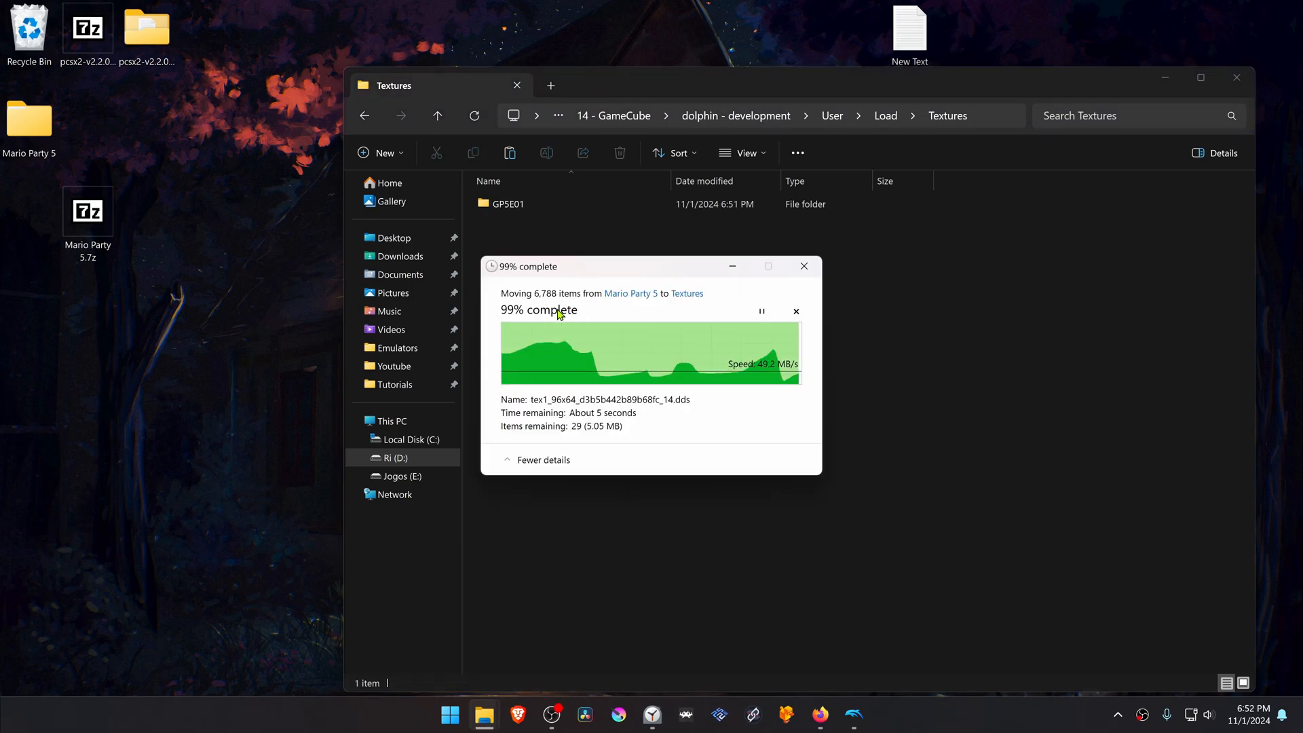
Step: Set Dolphin's Internal Resolution to 6x Native (4K) in the Enhancements settings
{"action": "left_click", "coordinate": [558, 315]}
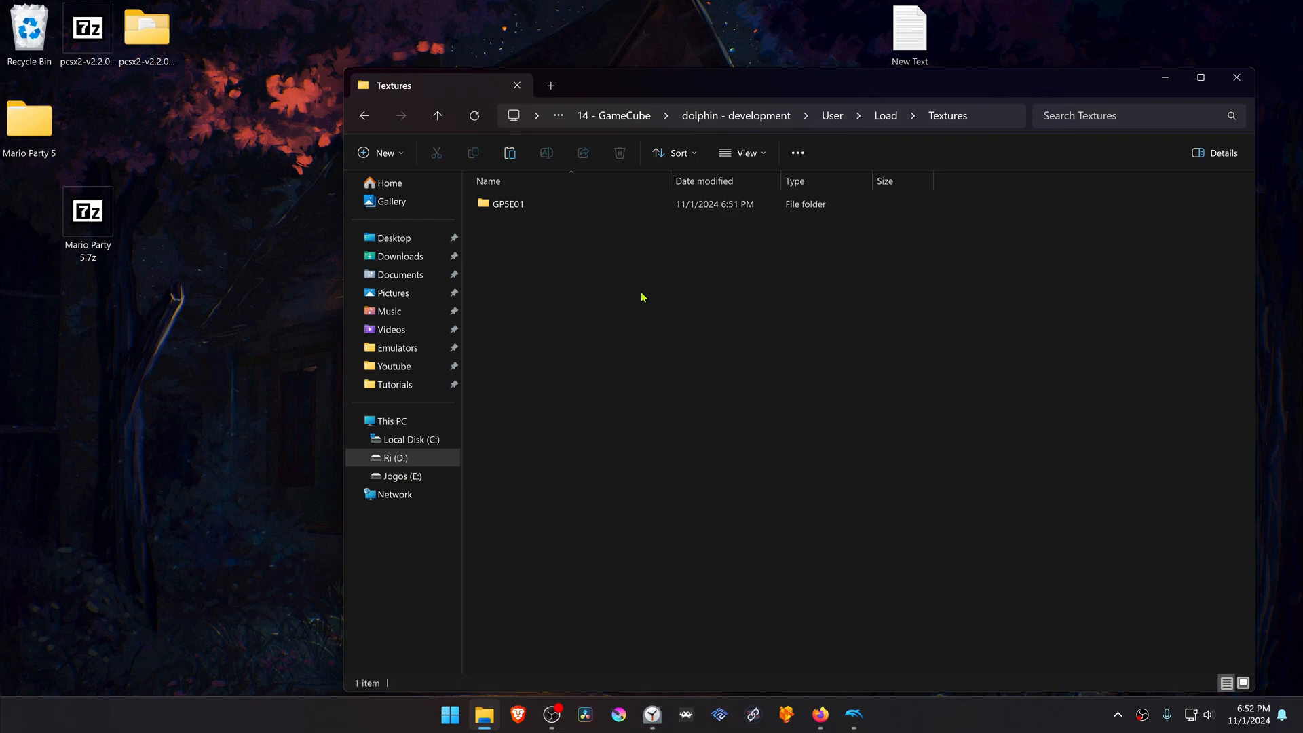
{"action": "left_click", "coordinate": [853, 715]}
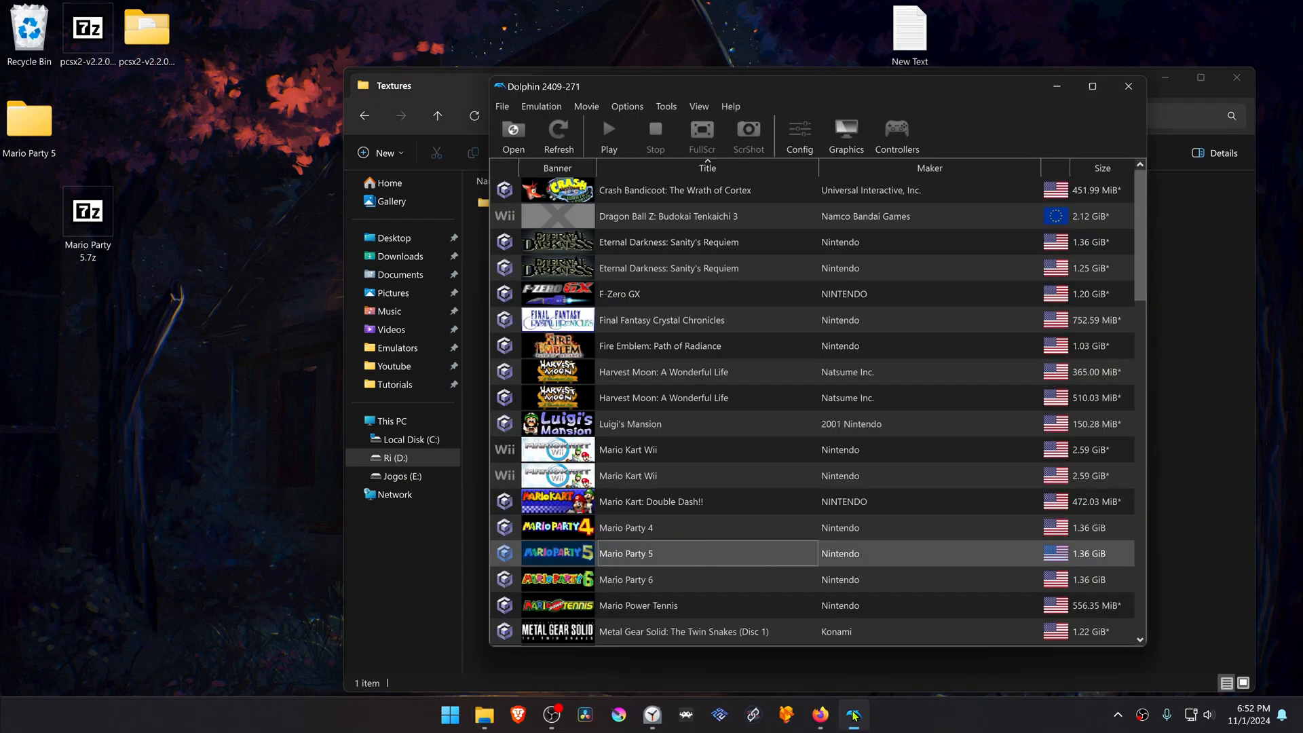
{"action": "left_click", "coordinate": [846, 136]}
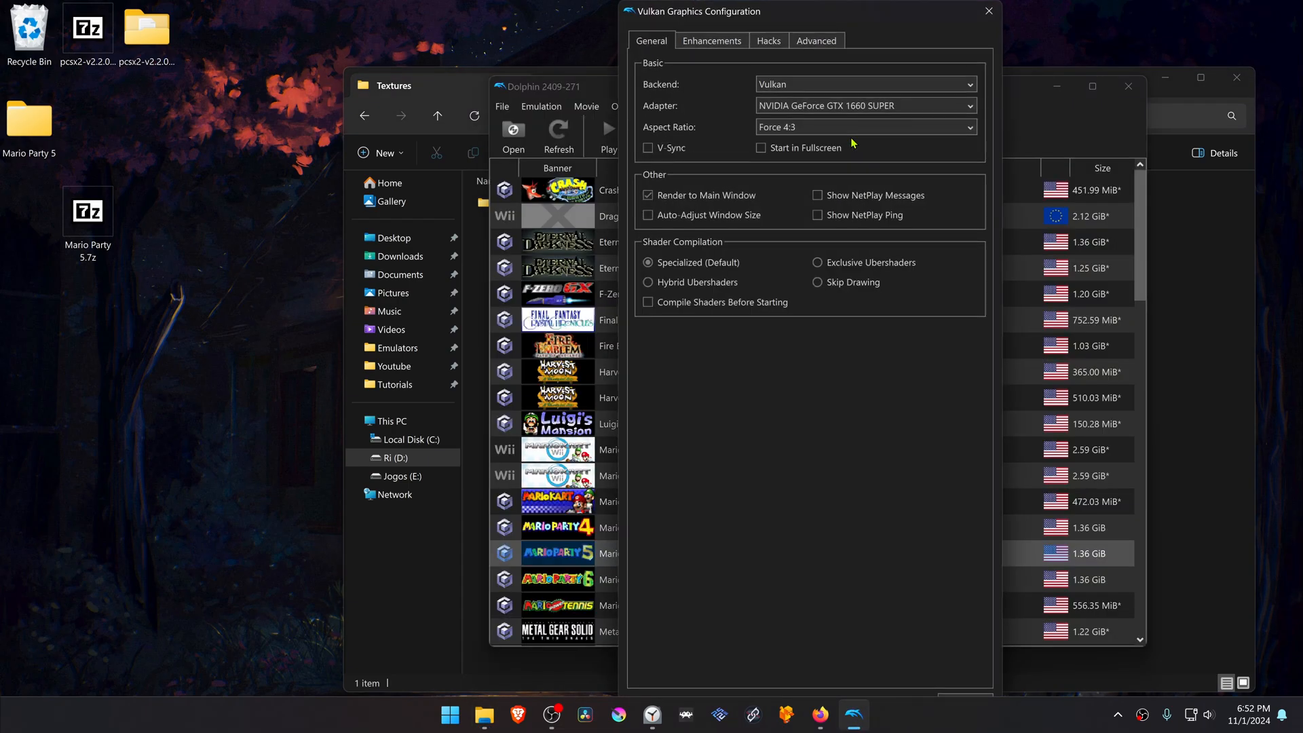
{"action": "left_click", "coordinate": [719, 44]}
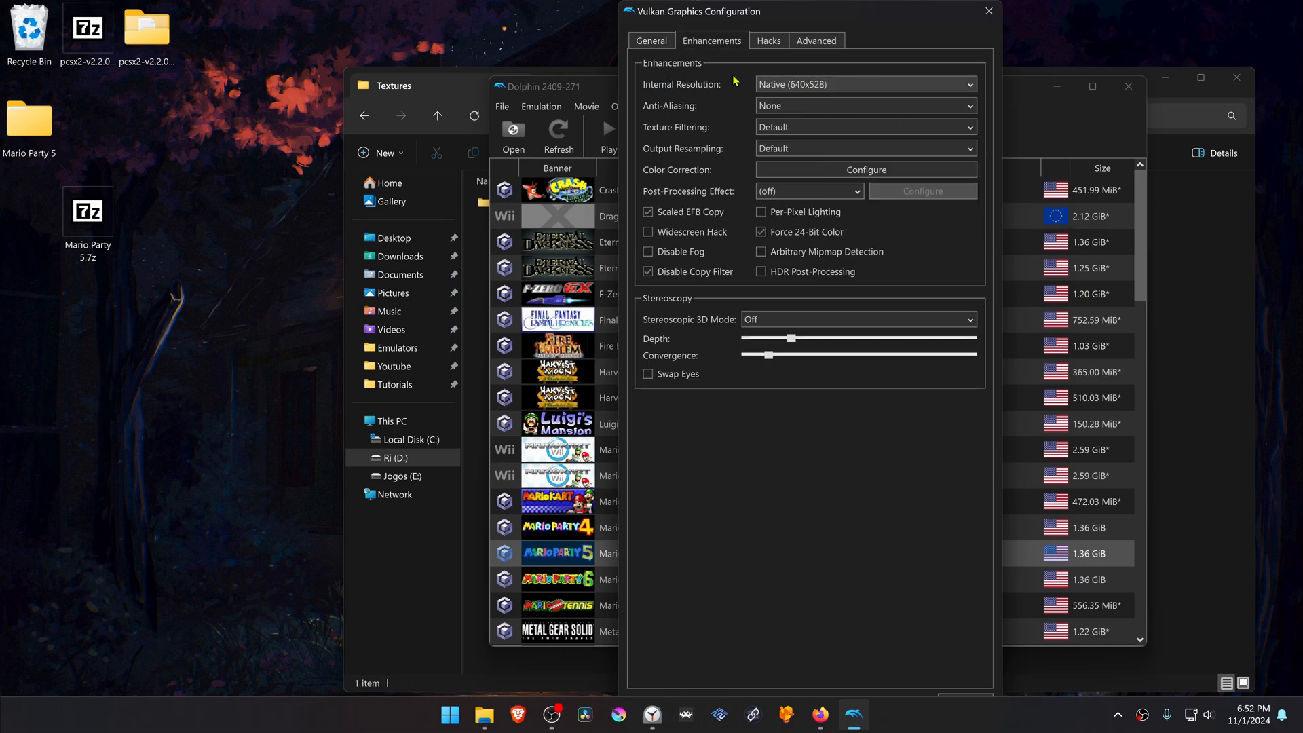
{"action": "left_click", "coordinate": [835, 83]}
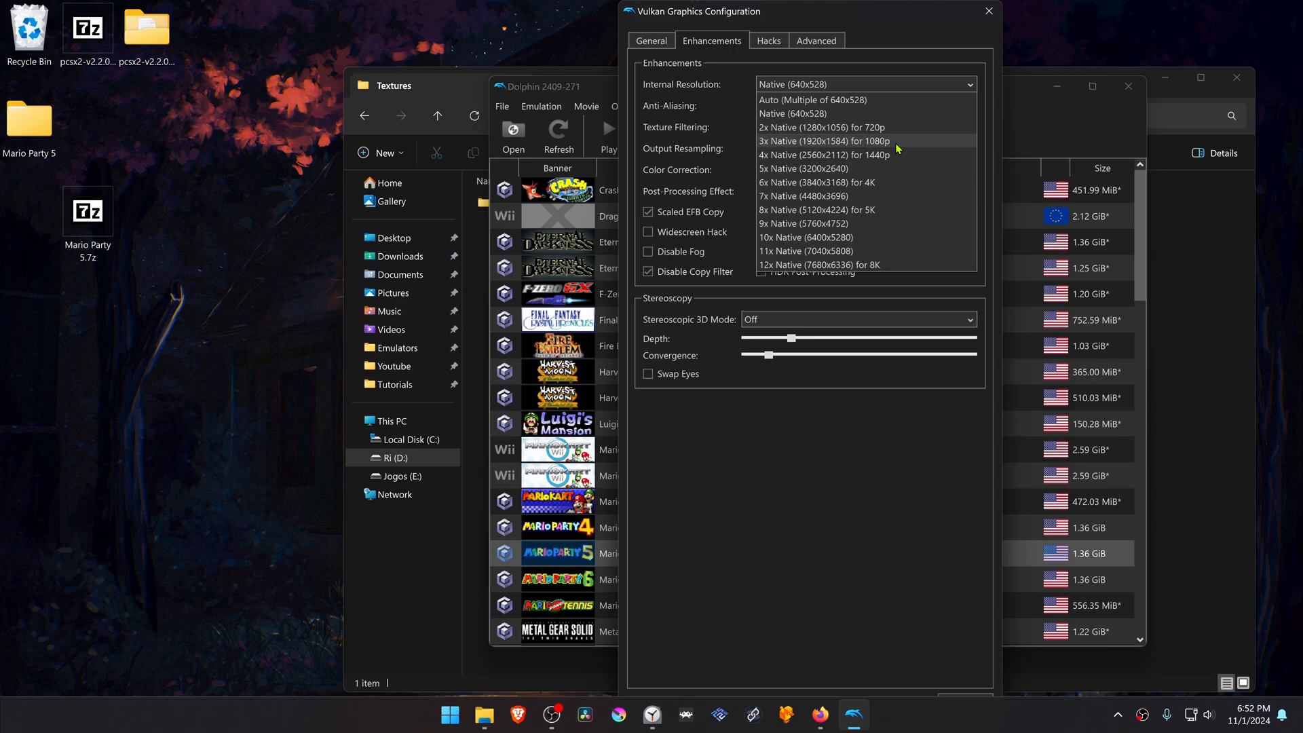
{"action": "left_click", "coordinate": [896, 183]}
Step: Enable Load Custom Textures in the Advanced graphics settings
{"action": "left_click", "coordinate": [825, 44]}
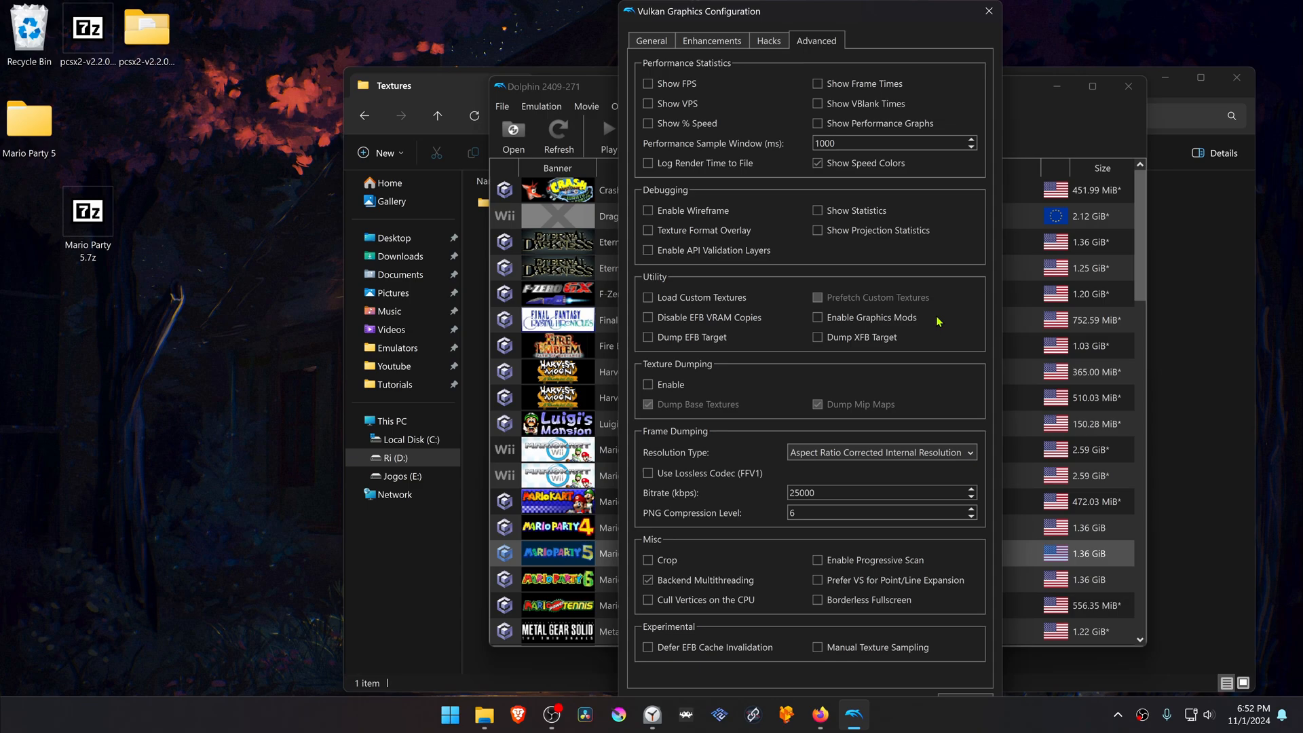
{"action": "left_click", "coordinate": [725, 301]}
Step: Launch Mario Party 5 (GP5E01) from the Dolphin game list
{"action": "left_click", "coordinate": [992, 12]}
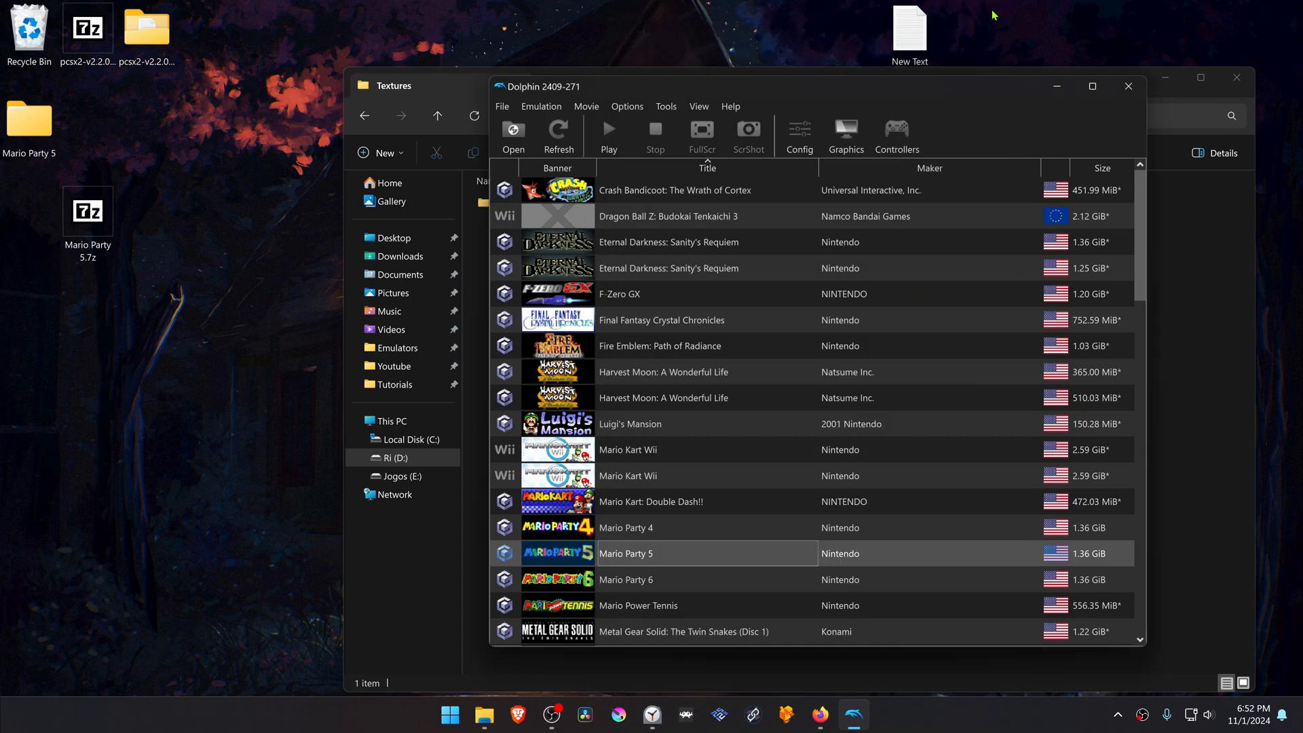
{"action": "double_click", "coordinate": [717, 566]}
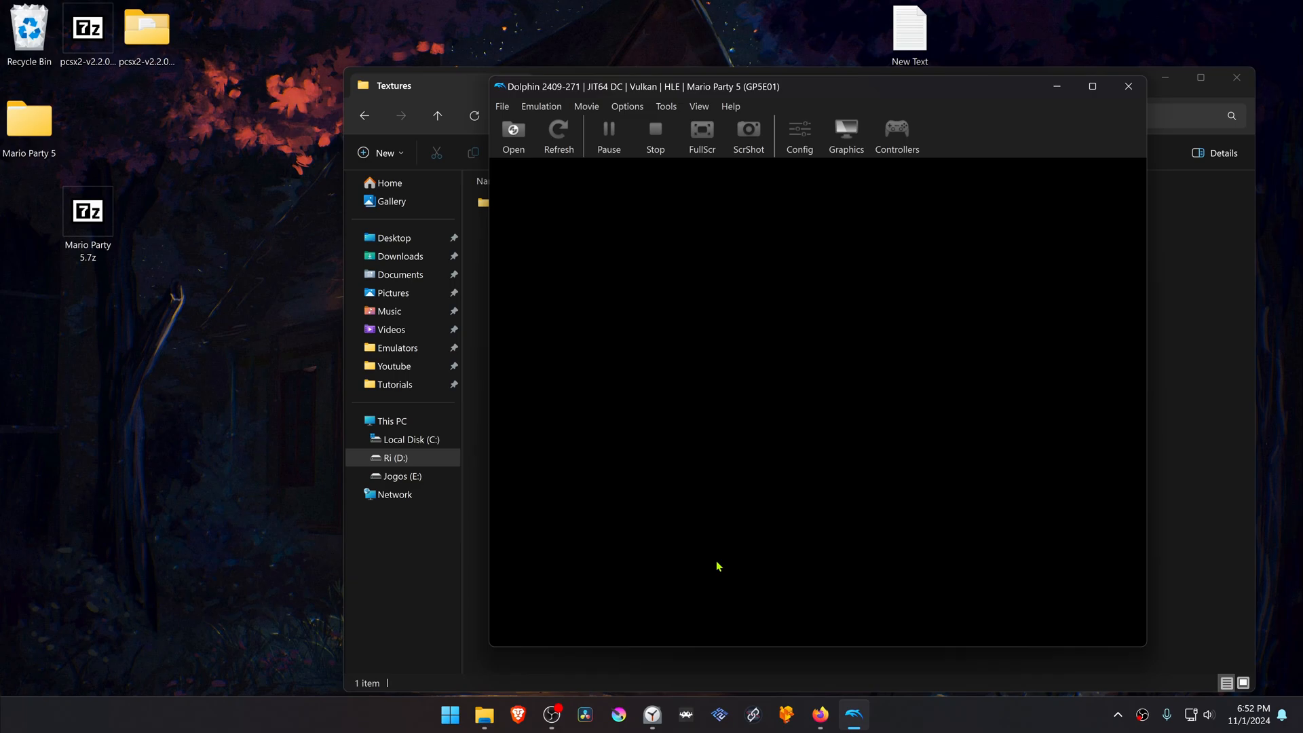